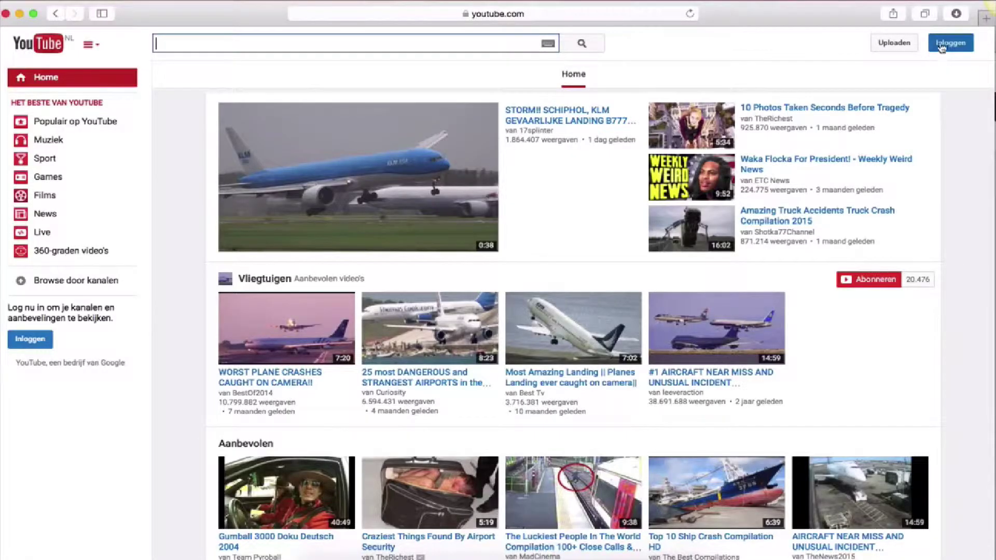
Sign in to YouTube and choose the SOCIAL MEDIA Marketing Tutorials channel in 'YouTube gebruiken als...'.
click(947, 46)
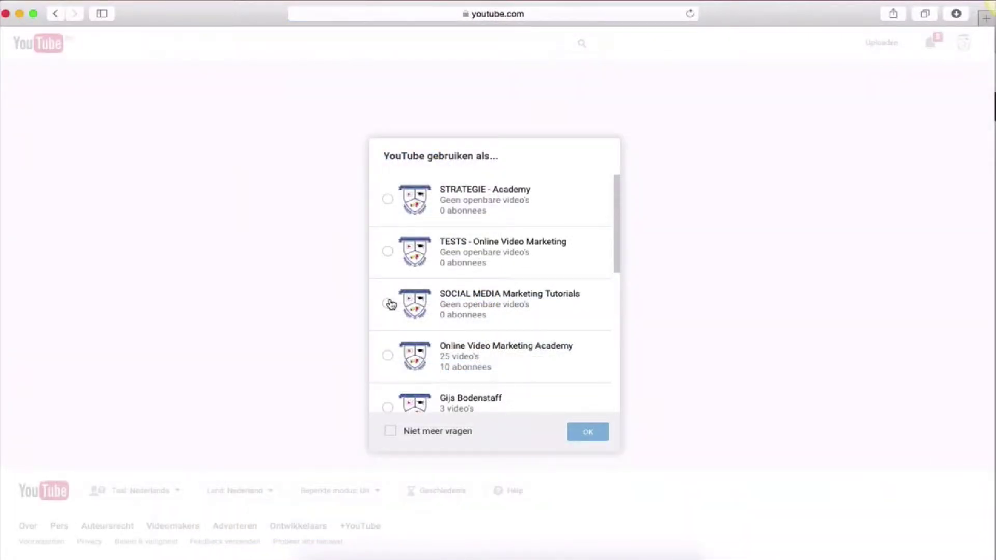
click(389, 303)
click(588, 432)
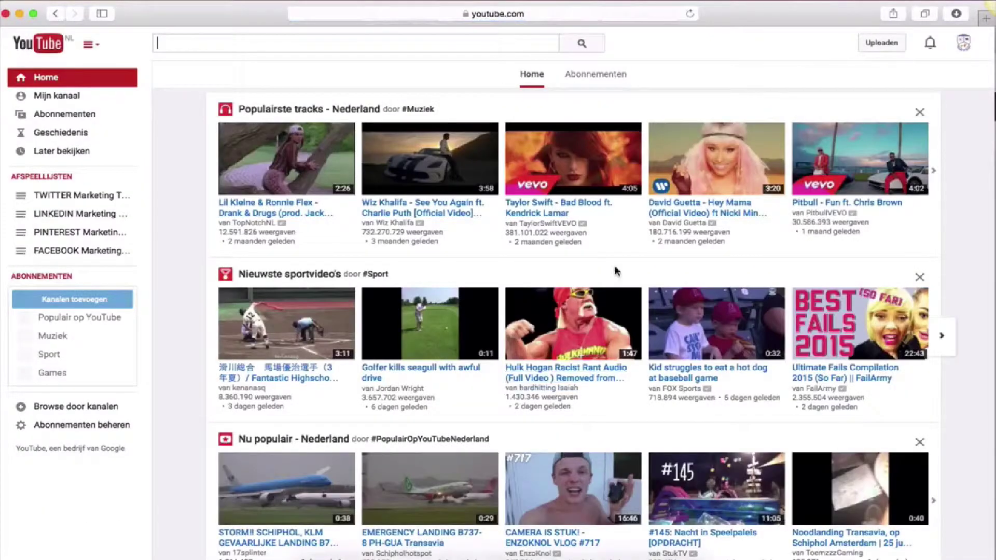
From the channel's banner editor, open the 'Hoe maak je een bannerafbeelding?' help article.
click(56, 96)
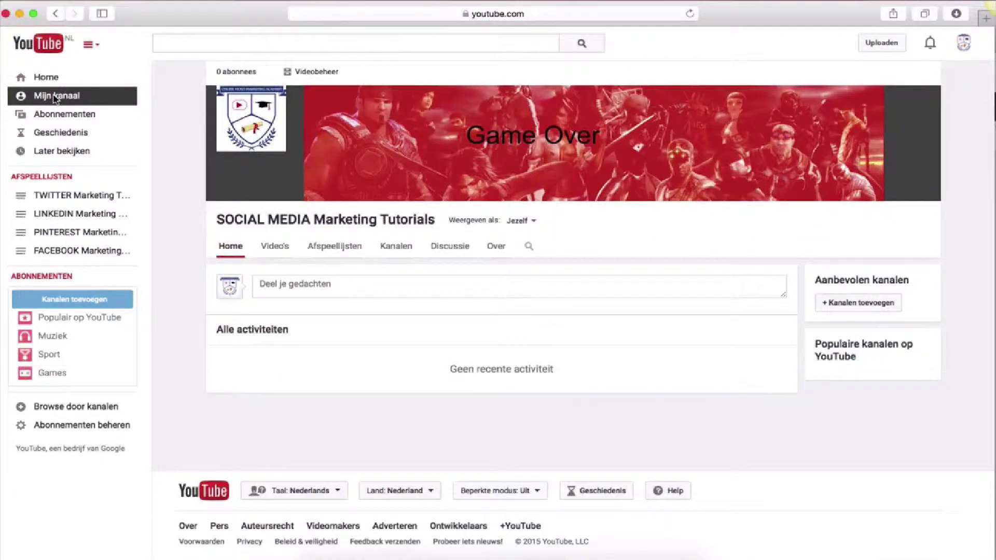
mouse_move(544, 142)
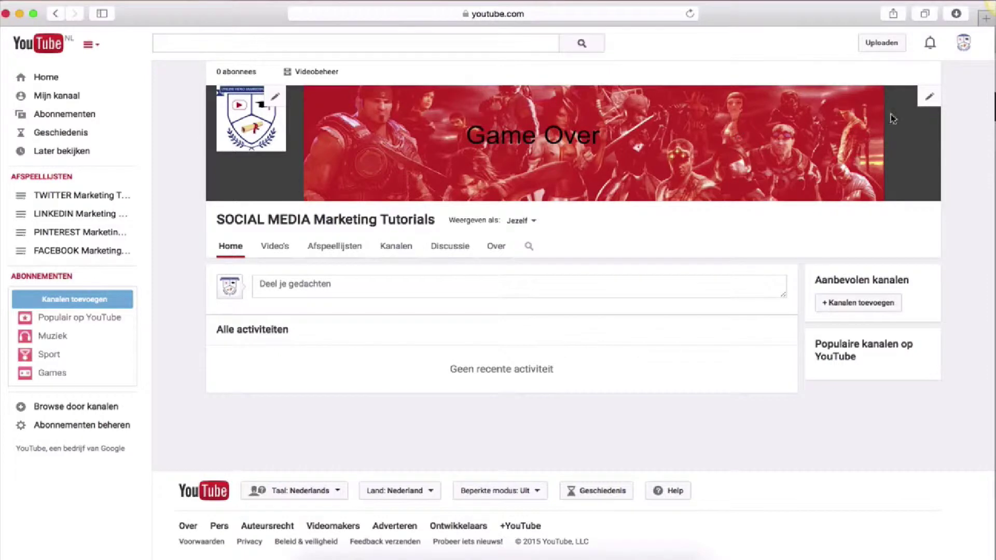
click(926, 97)
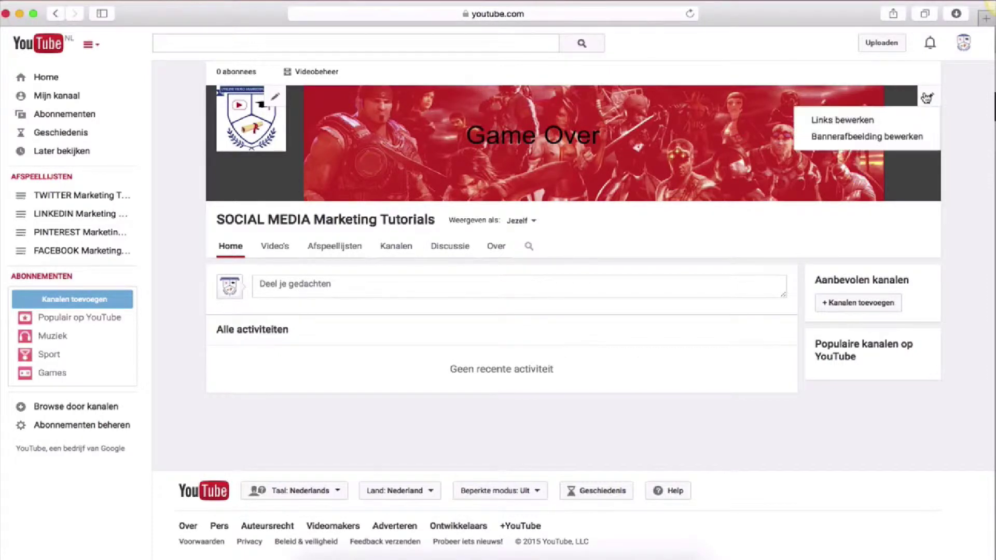
click(845, 137)
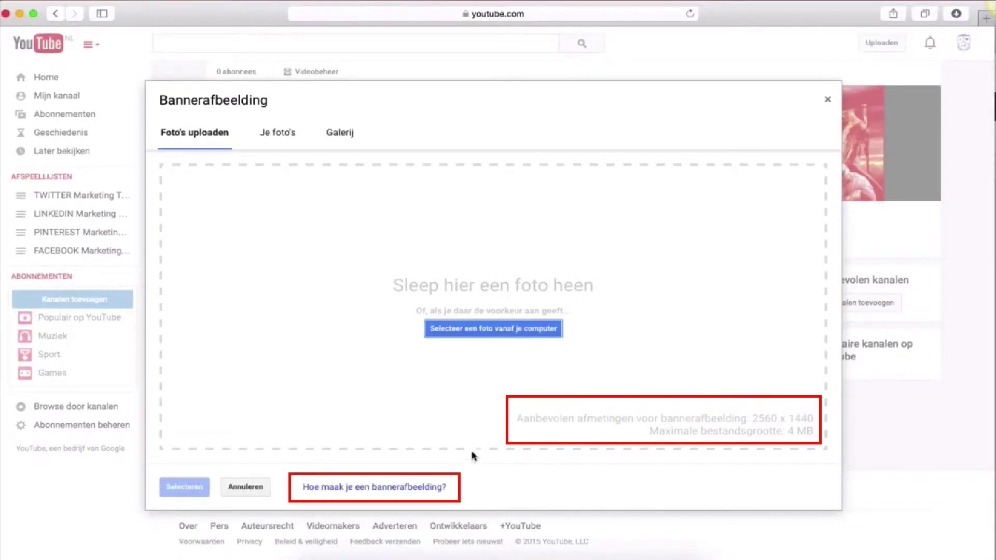
click(377, 488)
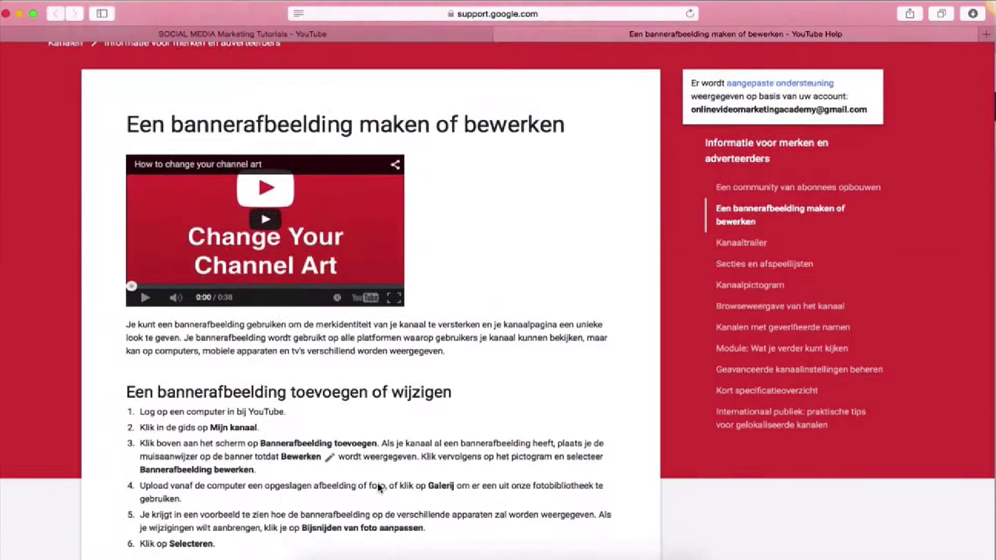
Scroll to the banner image size guidelines and follow the Channel Art Templates download link.
scroll(378, 487, down, 10)
scroll(379, 488, down, 2)
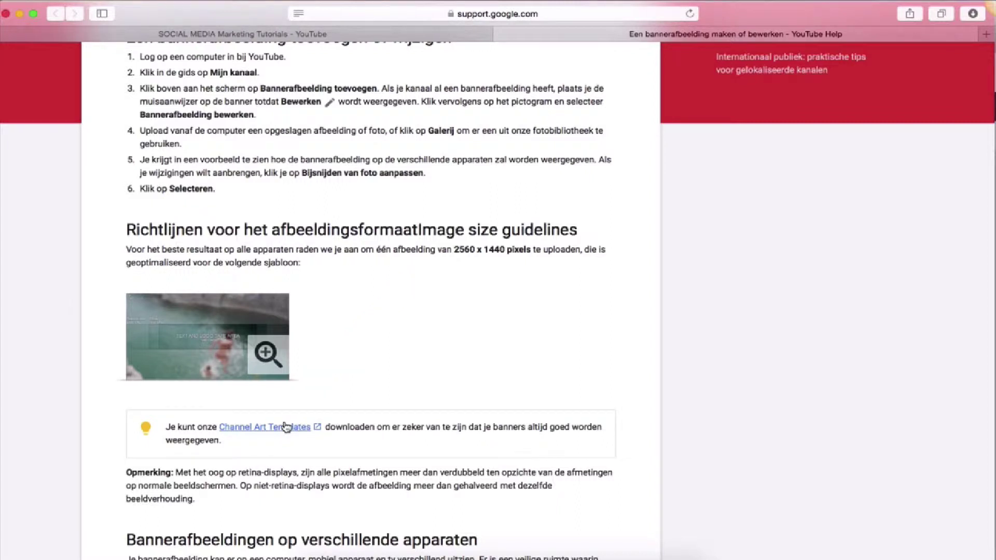
click(286, 427)
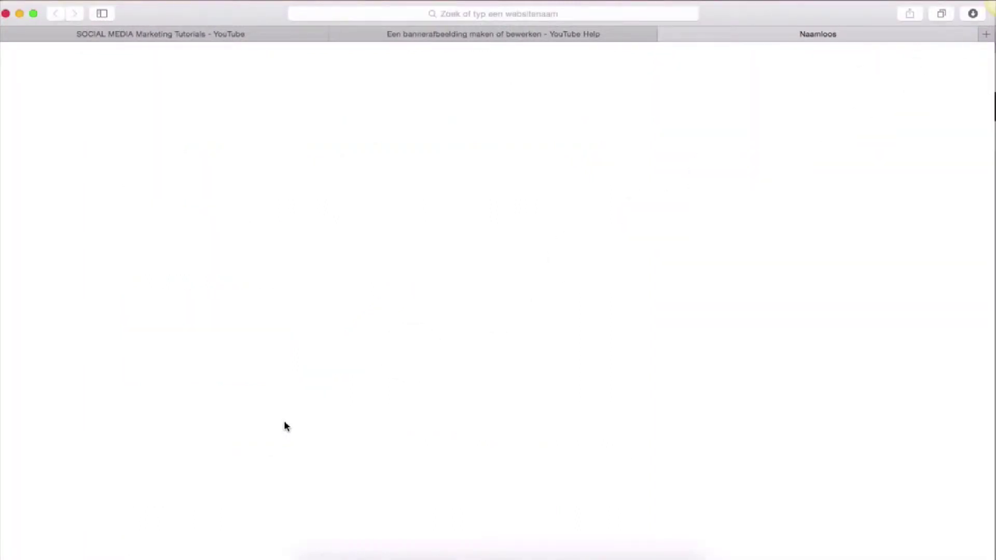
Load picmonkey.com in the new tab.
click(403, 15)
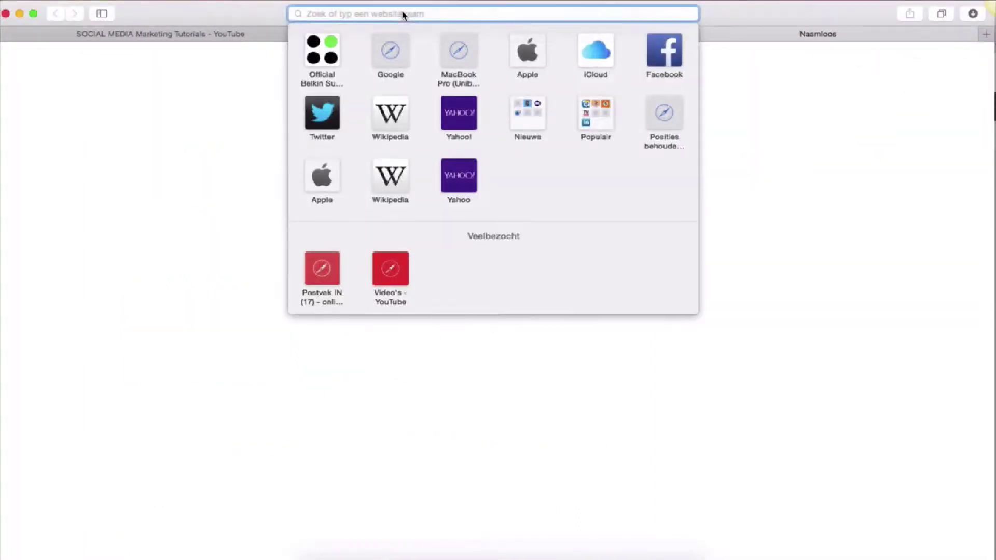
text(picmone)
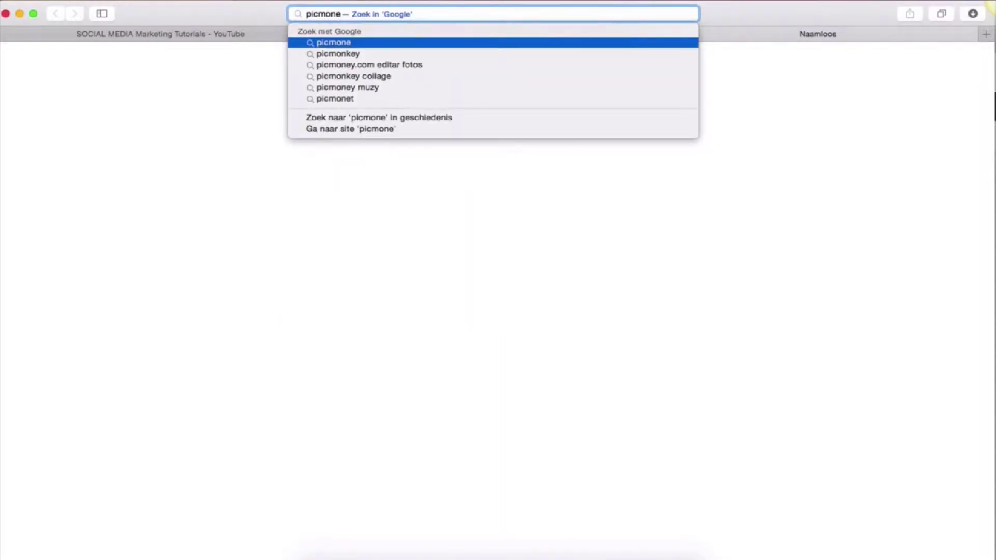
key(BackSpace)
text(key)
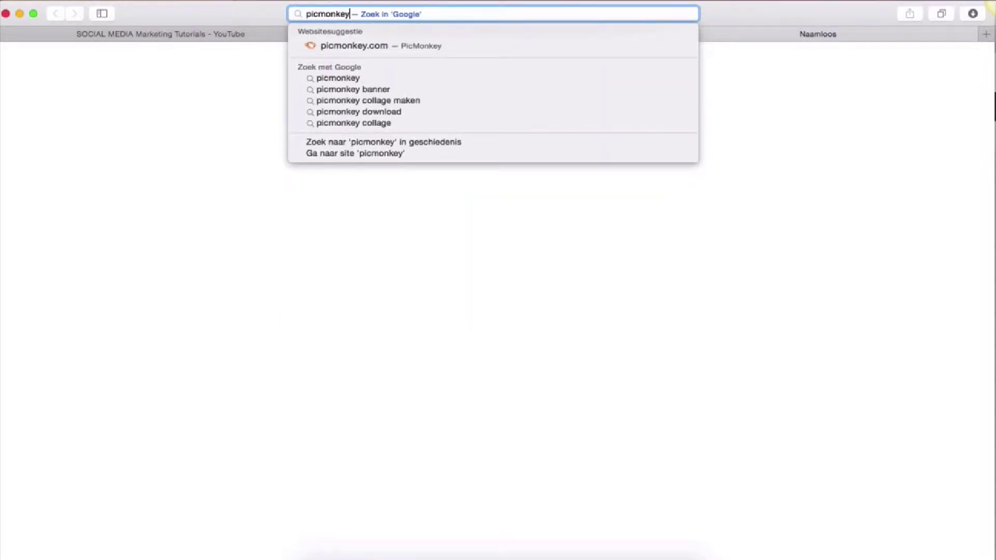
text(.com)
key(Return)
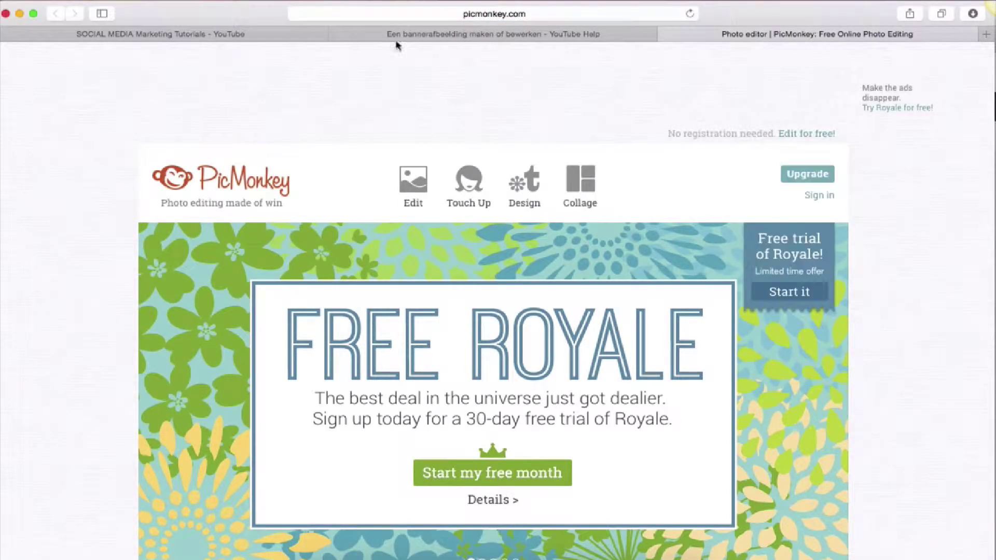
mouse_move(413, 185)
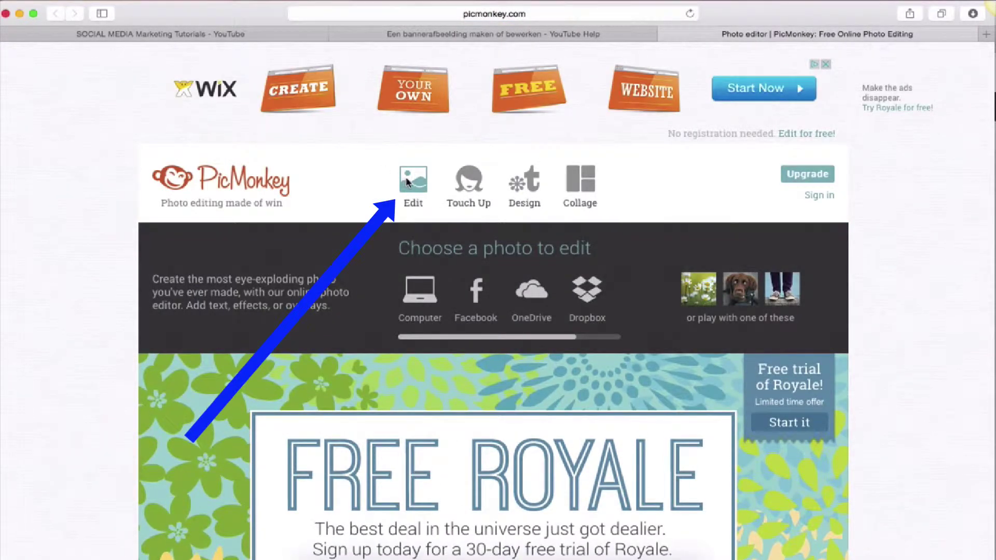
Open Downloads > Channel Art Templates-3 > Channel Art Template (Fireworks).png in PicMonkey's editor.
click(407, 182)
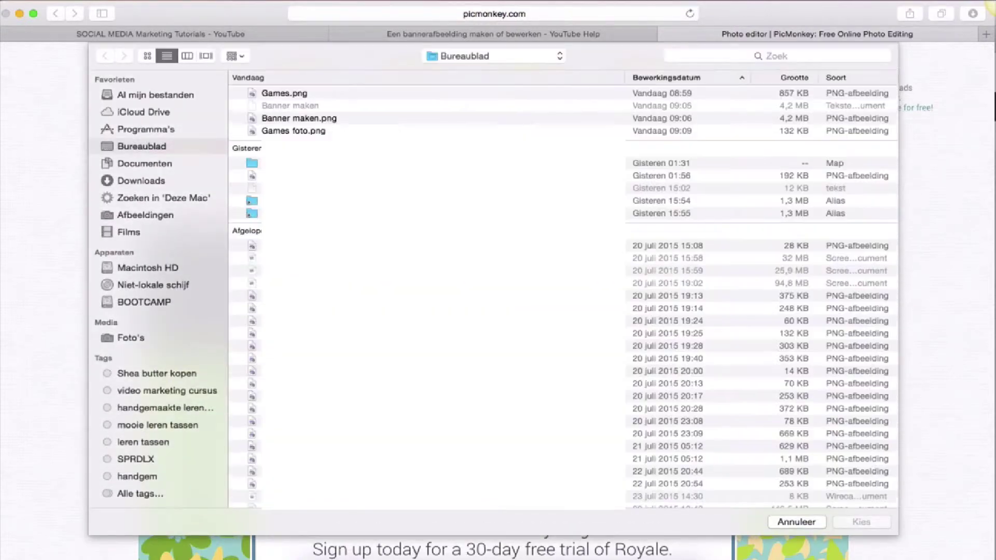
click(141, 180)
double_click(251, 93)
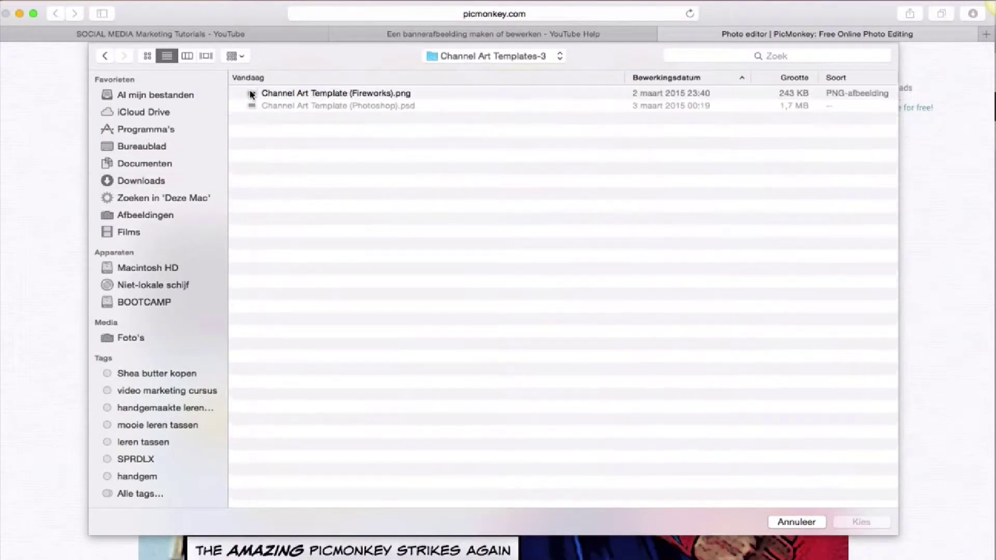
double_click(290, 93)
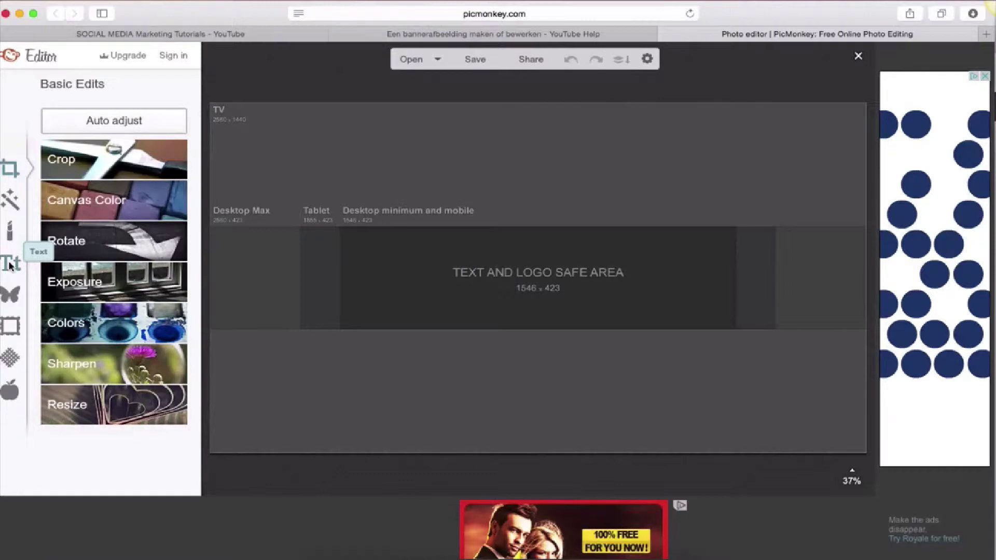
Add Games.png from Your Own as an overlay on the template.
click(9, 291)
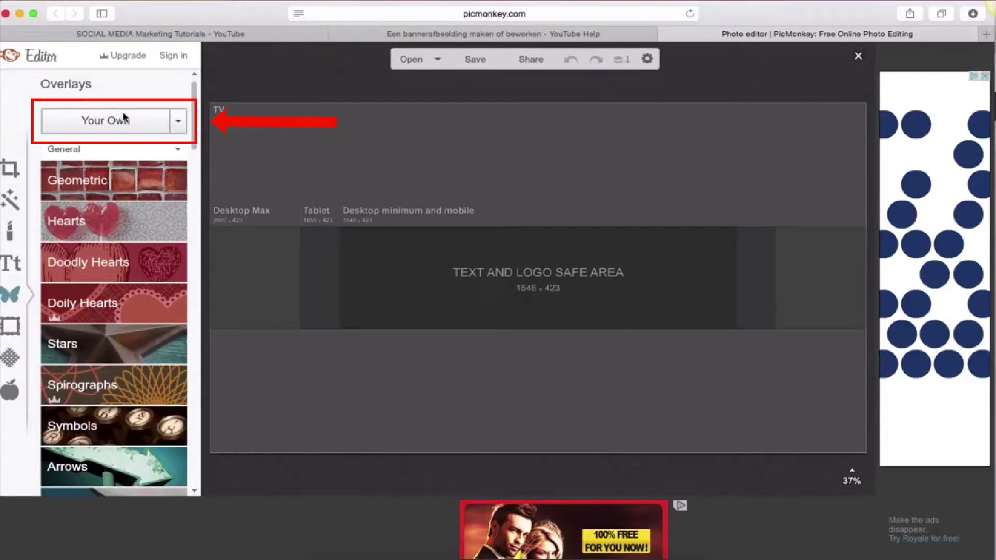
click(124, 117)
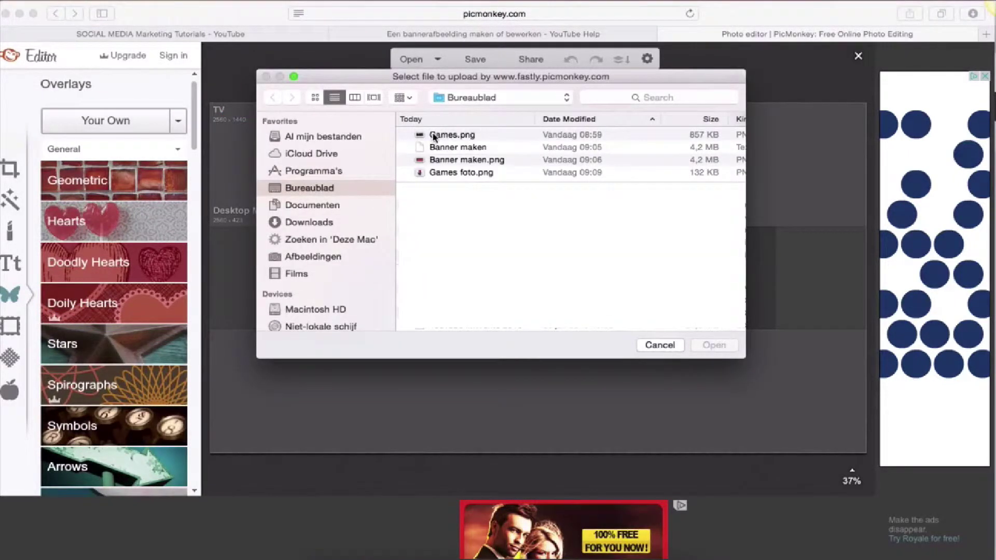
double_click(434, 136)
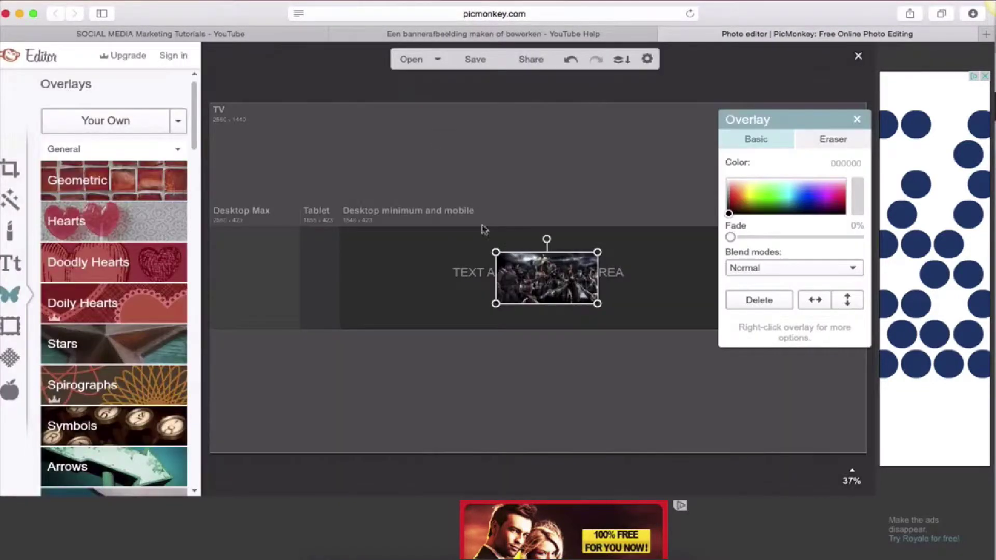
Enlarge the games overlay and move it down to fill the banner's middle.
drag(495, 252, 157, 151)
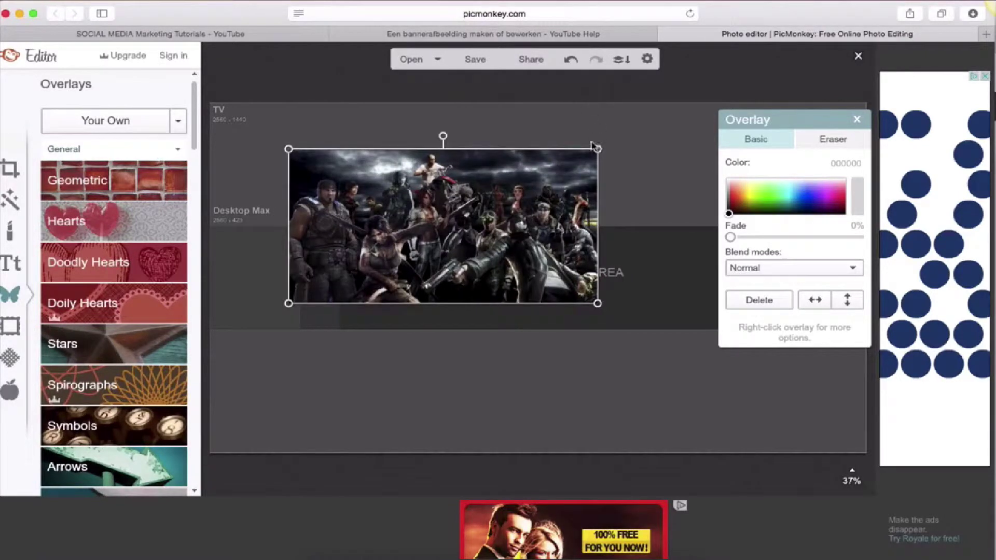
drag(598, 149, 672, 110)
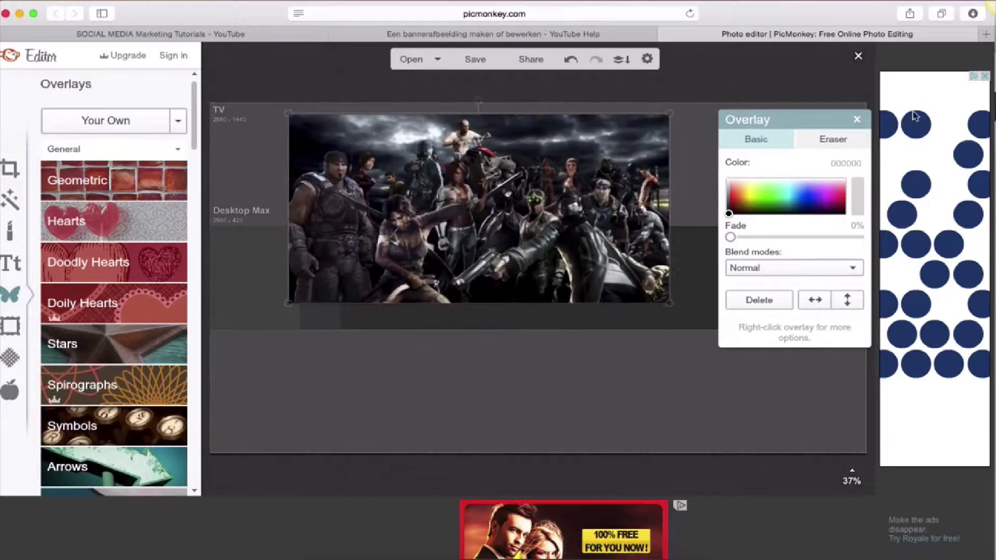
drag(672, 303, 840, 363)
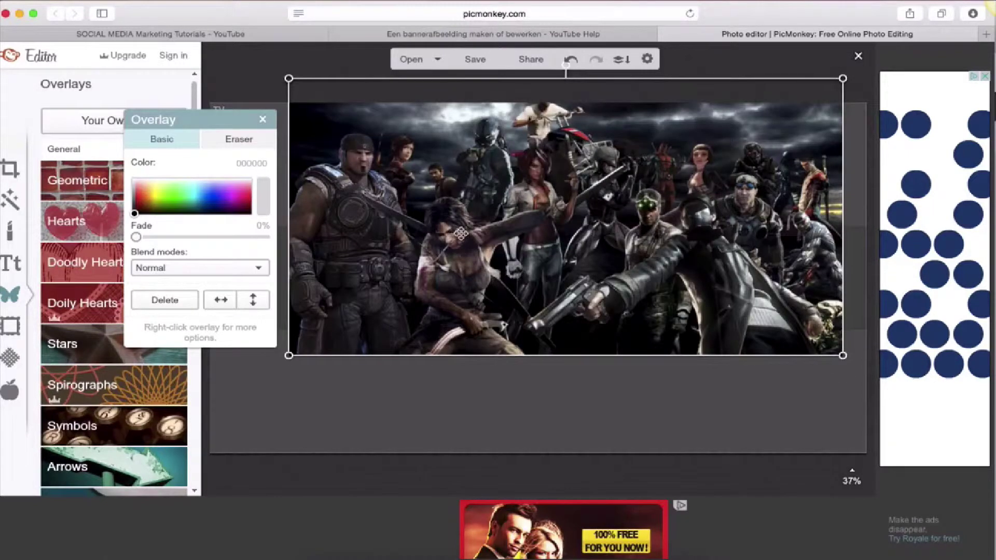
drag(460, 232, 460, 284)
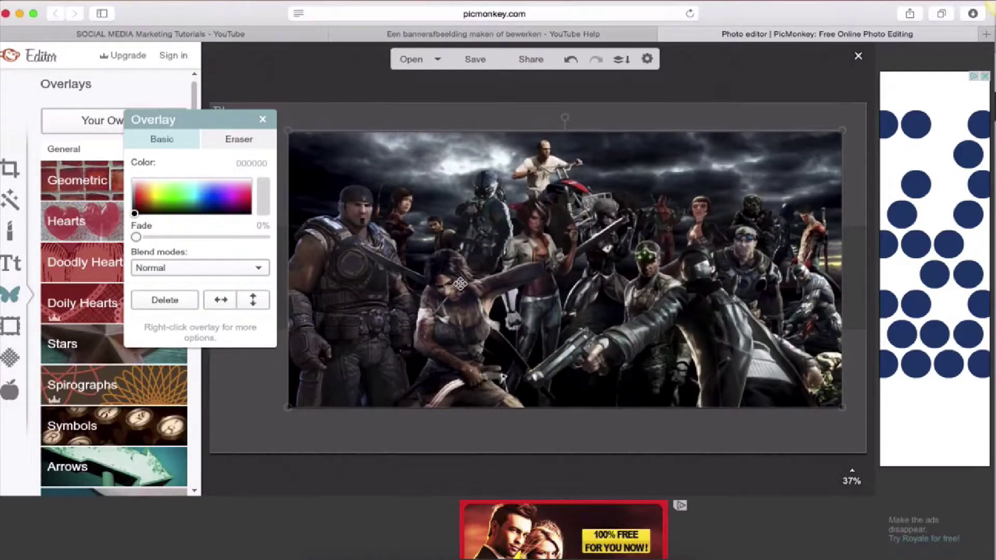
click(233, 374)
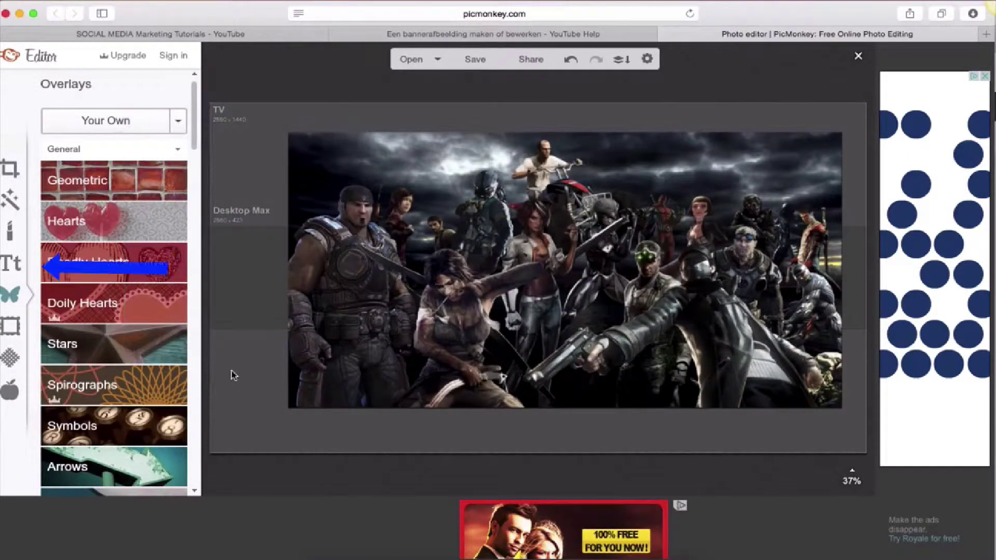
Add a text box reading 'Game Over YouTube game channel' to the banner.
click(4, 268)
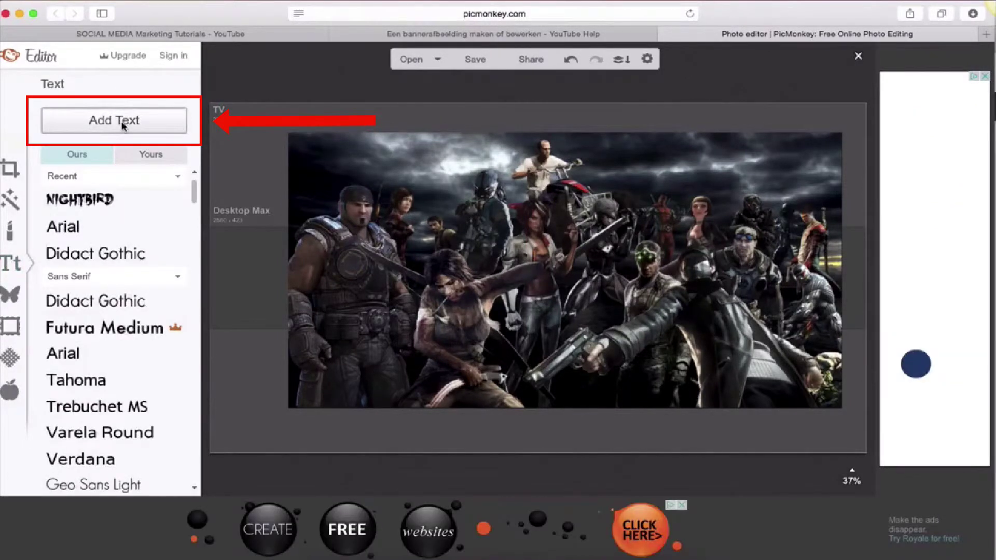
click(124, 126)
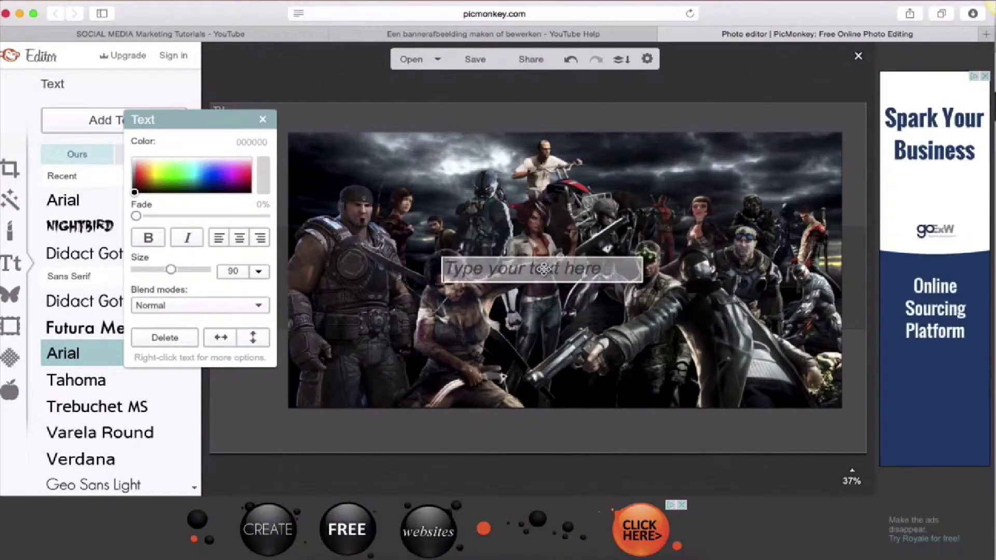
text(Ga)
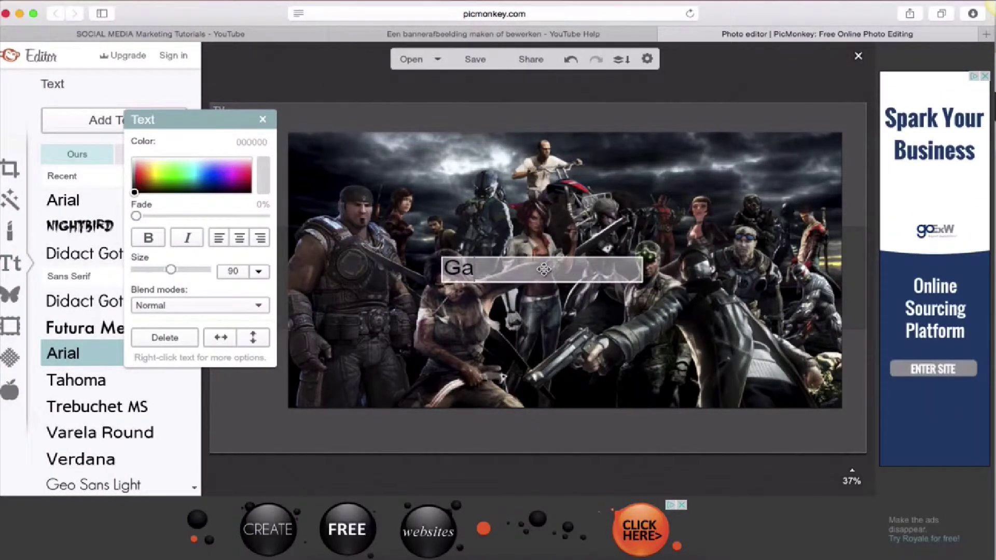
text(me Over)
text( YouTu)
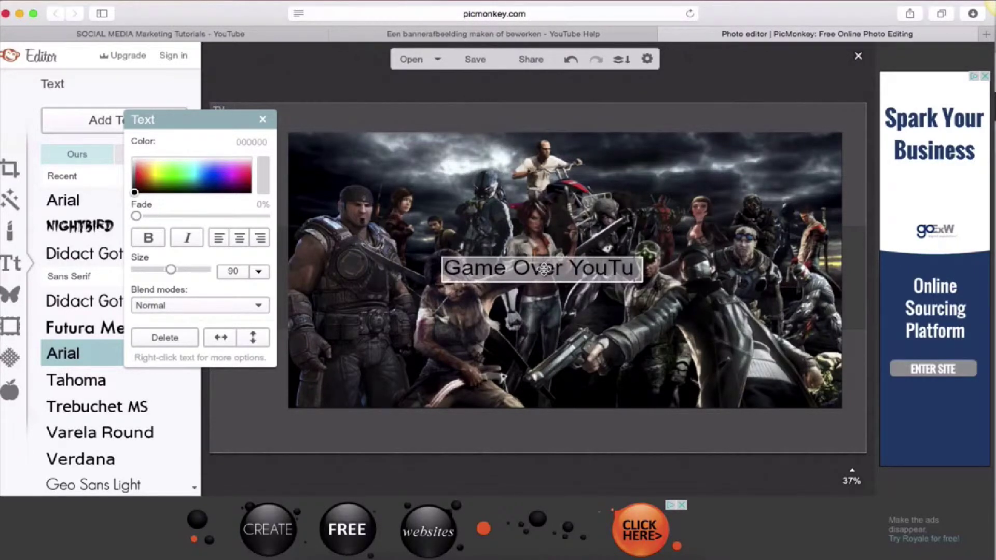
text(be ga)
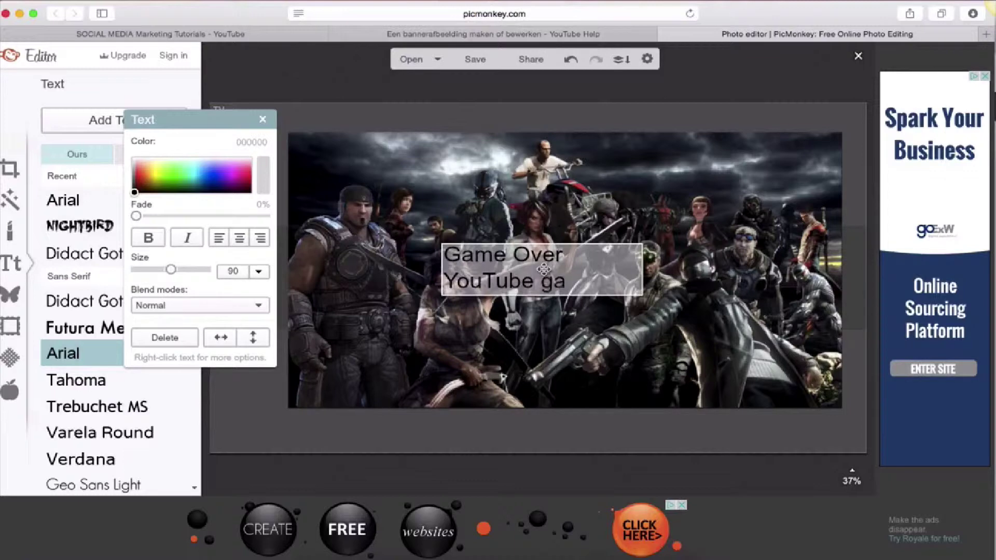
text(me chanee)
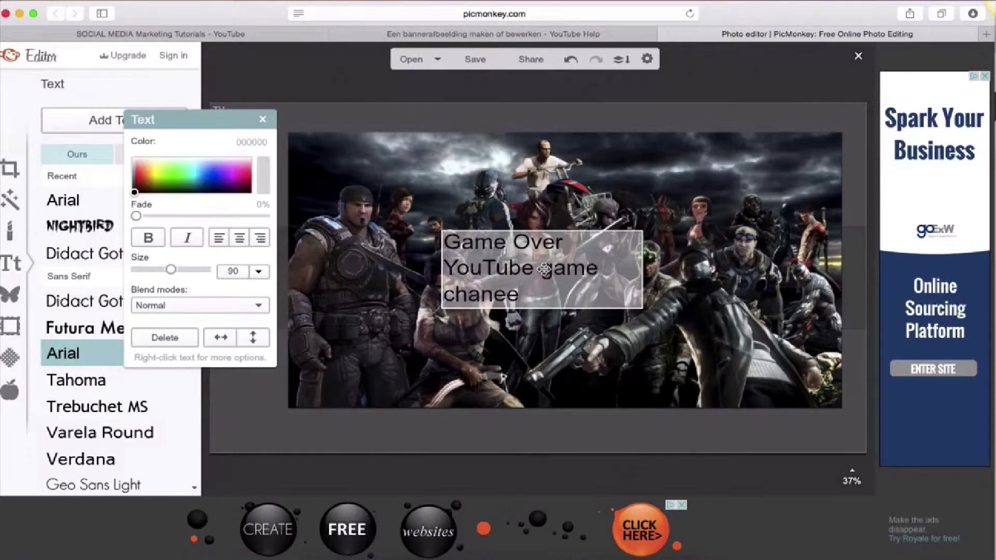
key(BackSpace)
key(BackSpace)
click(544, 269)
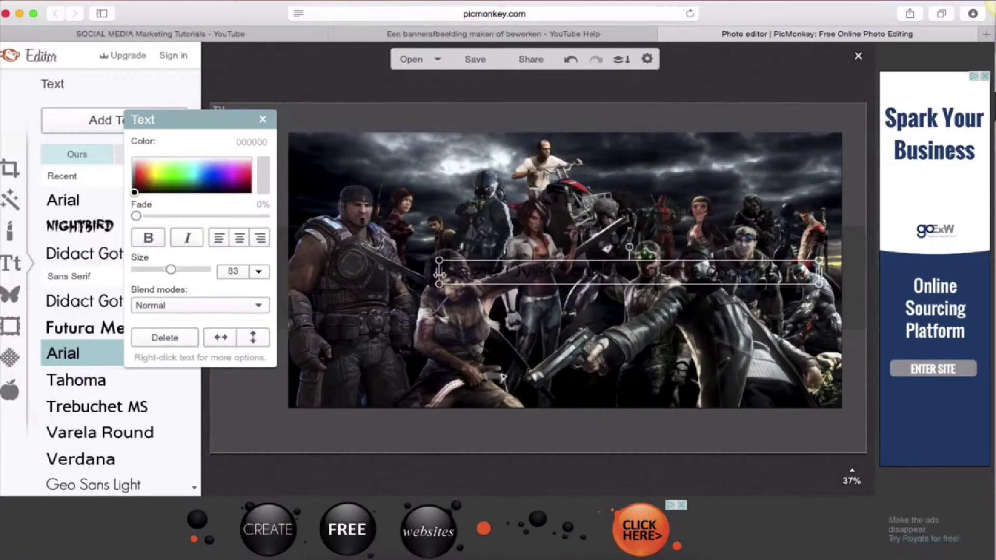
Color the title orange and close the overlay settings panel.
click(143, 175)
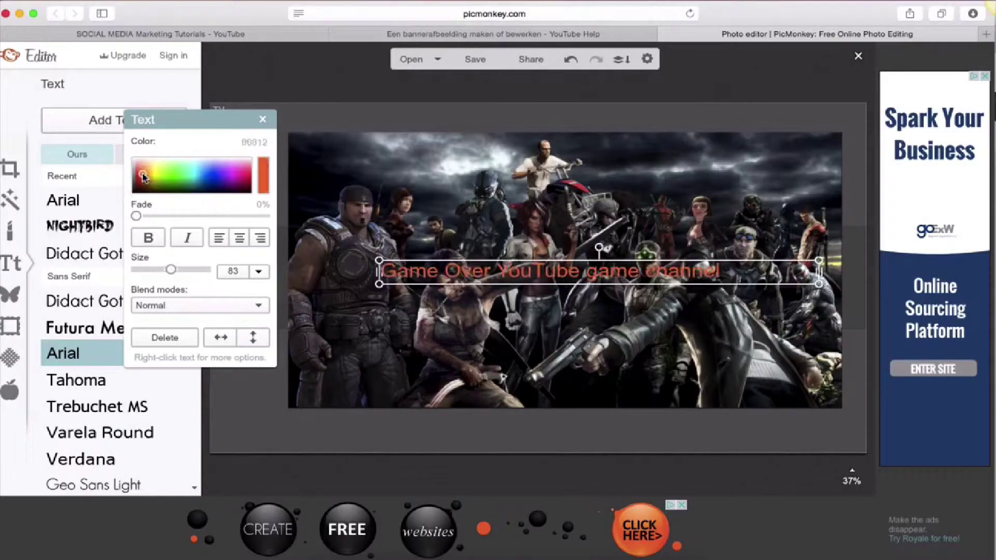
click(394, 311)
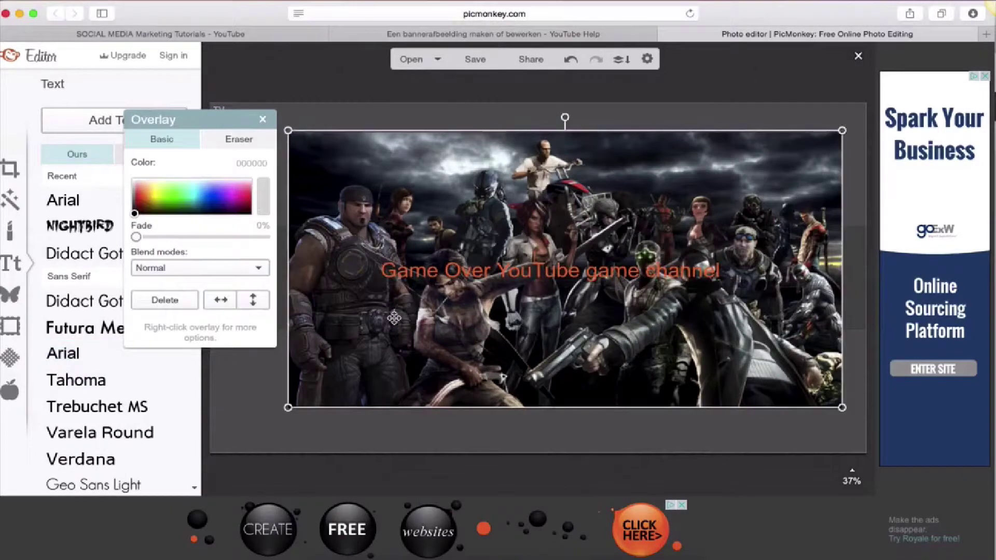
click(263, 120)
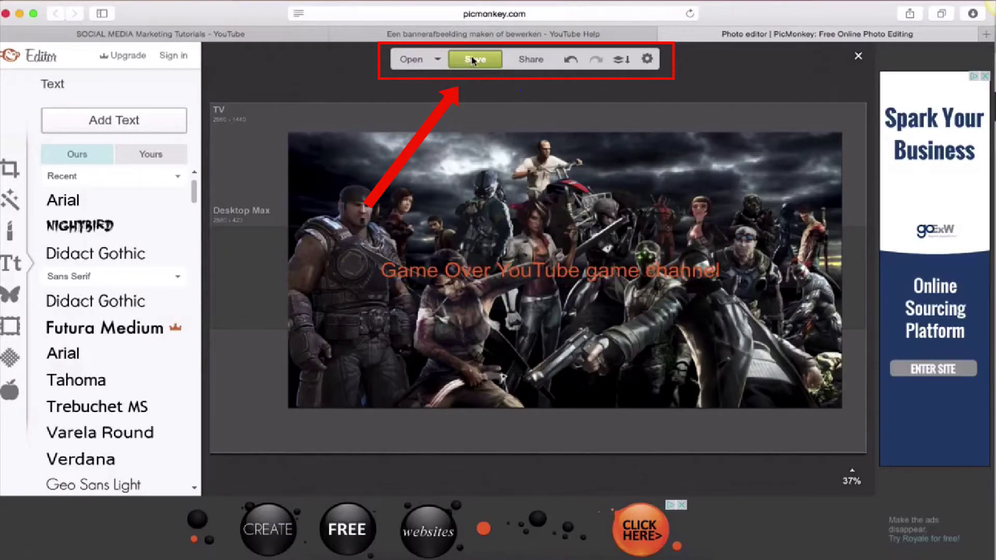
Save the banner to the computer as a PNG named 'Test banner', accepting the .png extension.
click(473, 60)
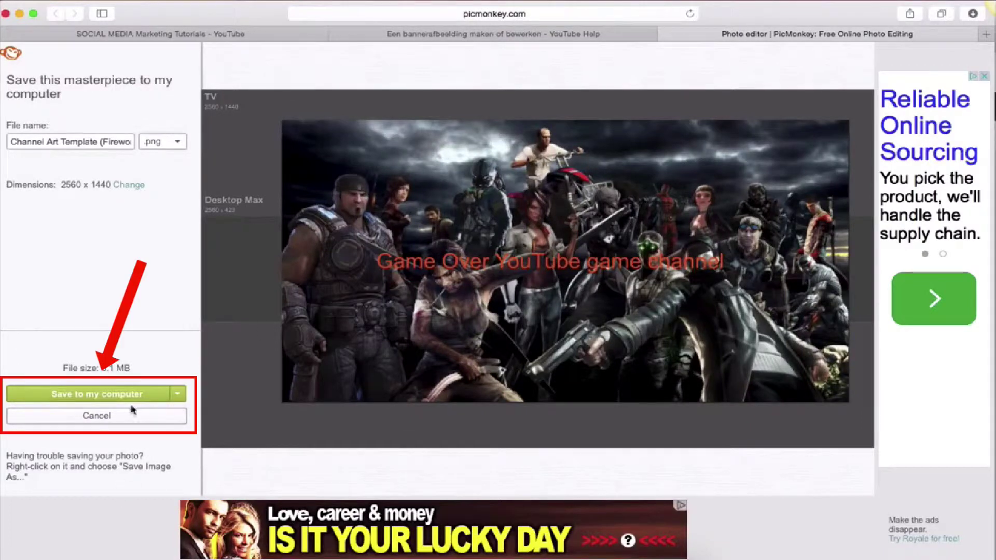
click(130, 396)
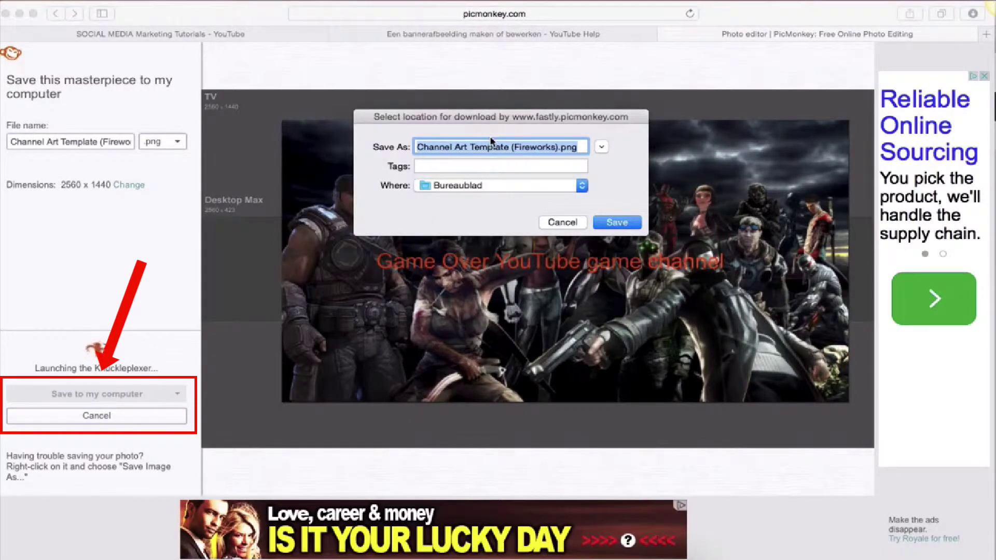
key(BackSpace)
text(Test ba)
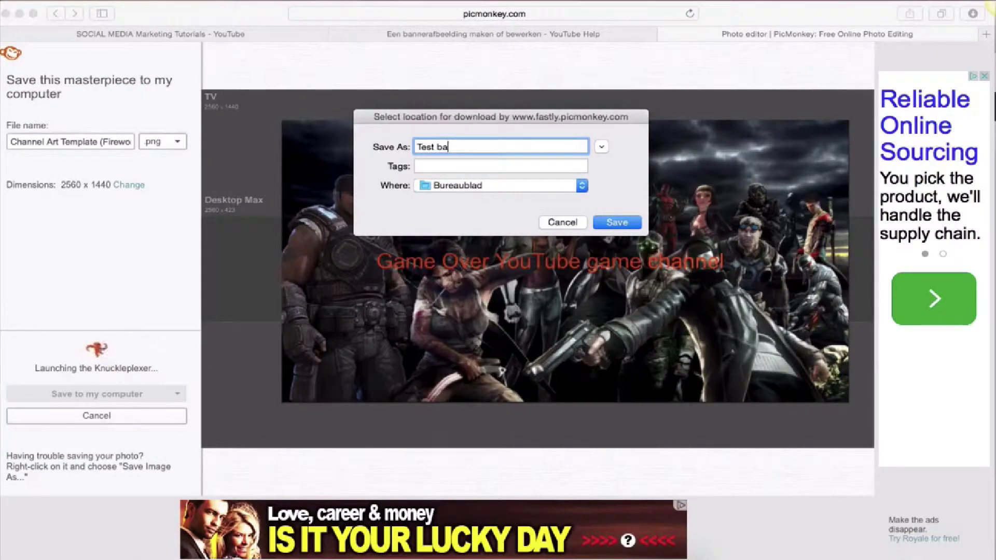
text(nner)
click(625, 224)
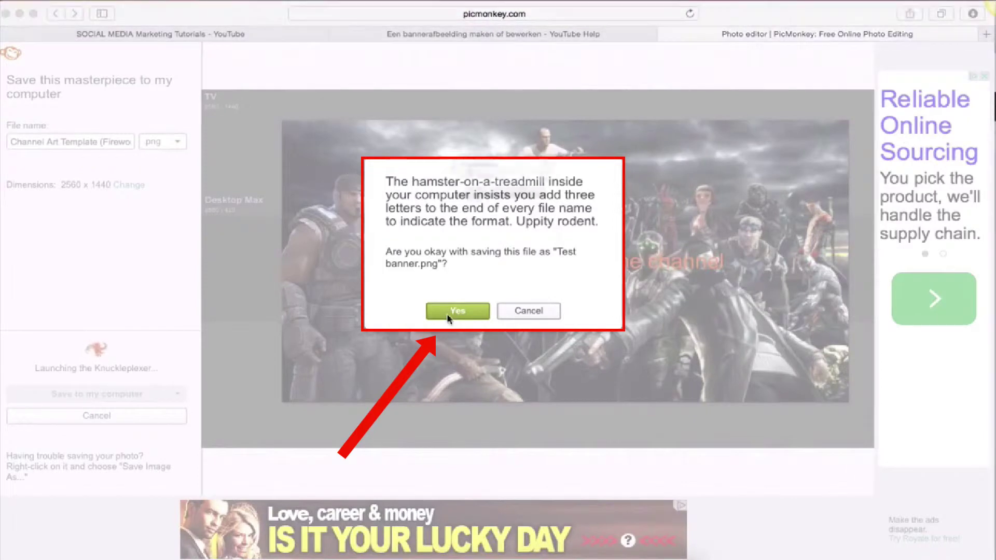
click(449, 319)
click(607, 224)
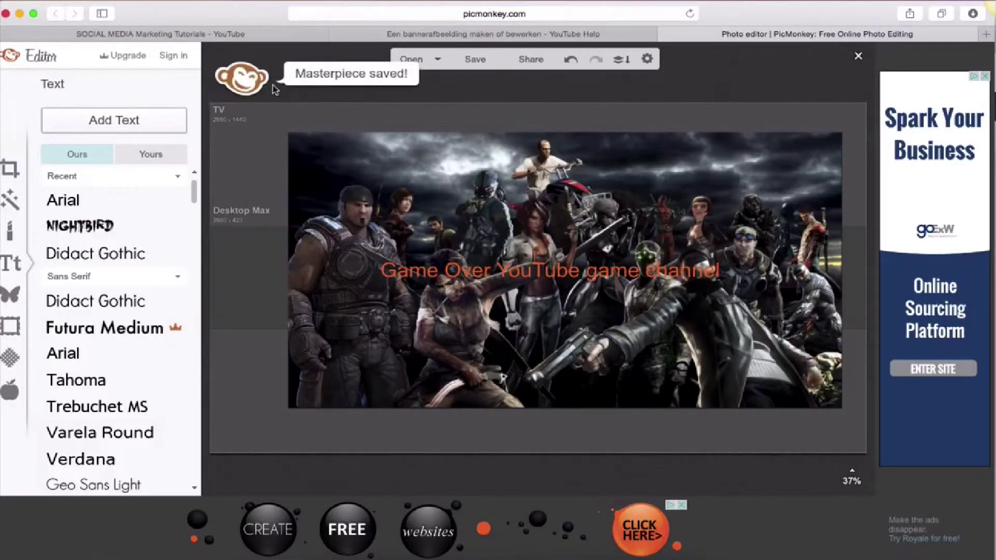
Upload Test banner.png from the Desktop as the YouTube channel banner.
click(286, 37)
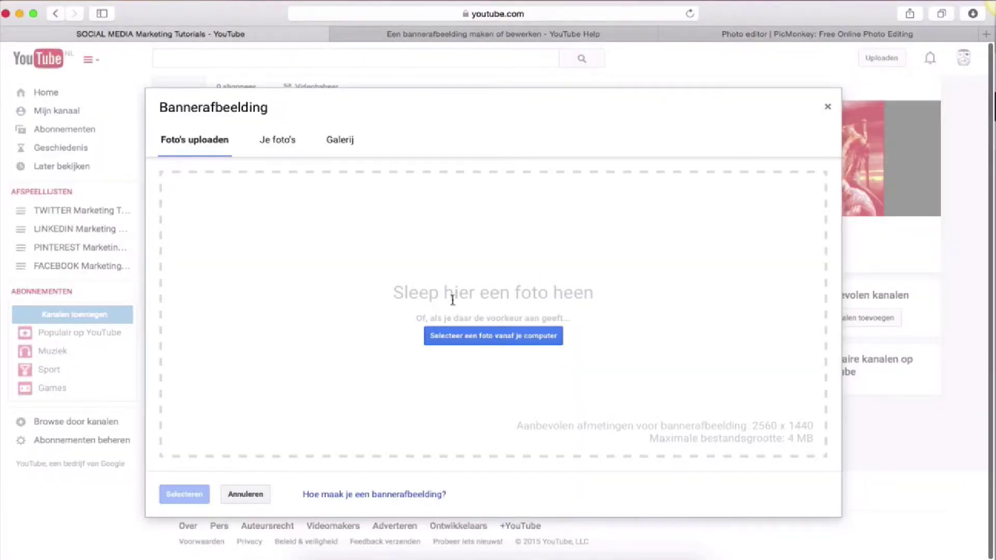
click(477, 336)
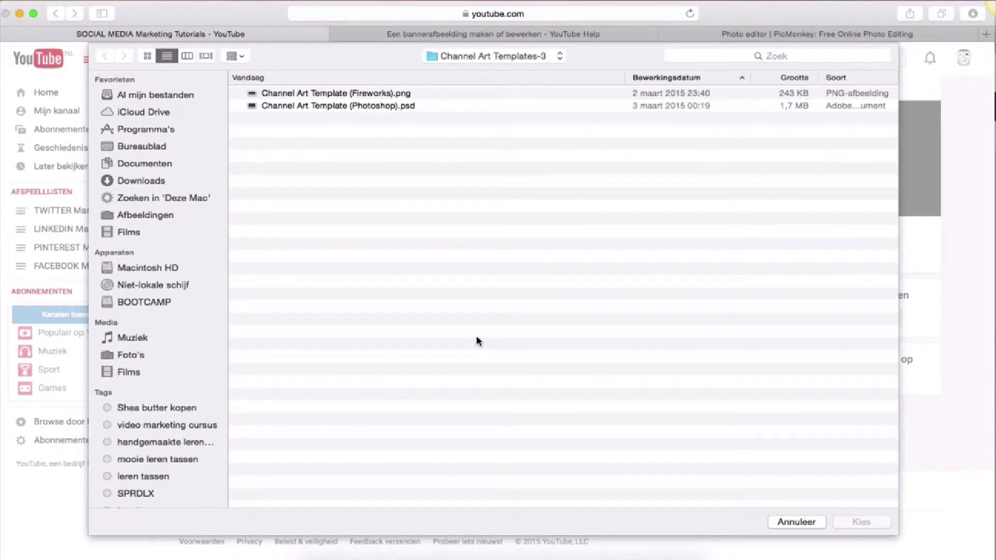
click(133, 151)
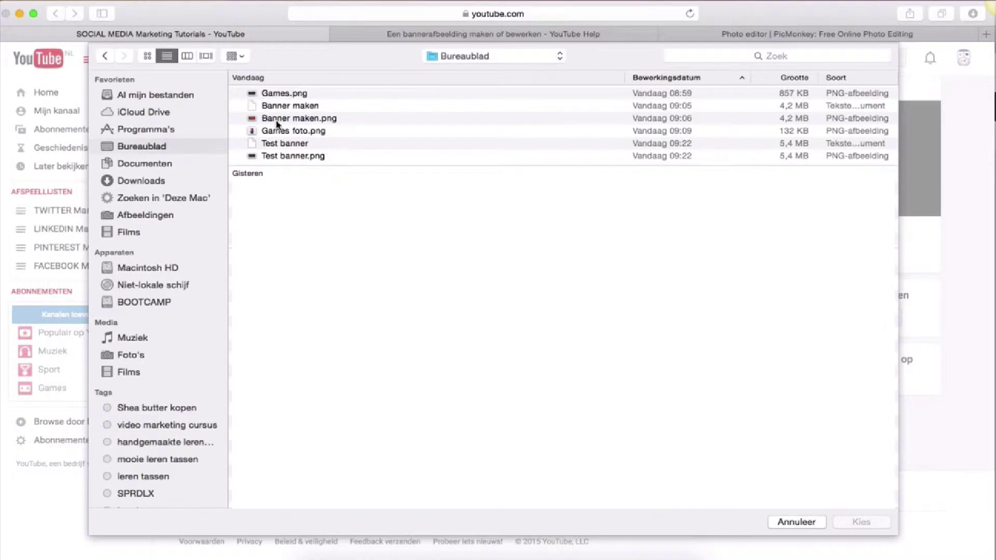
double_click(283, 156)
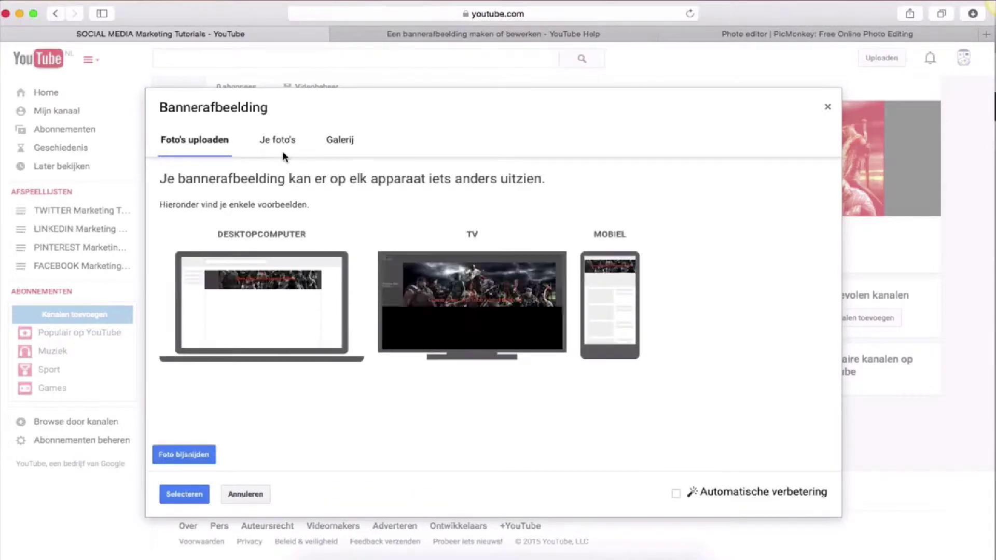
click(187, 494)
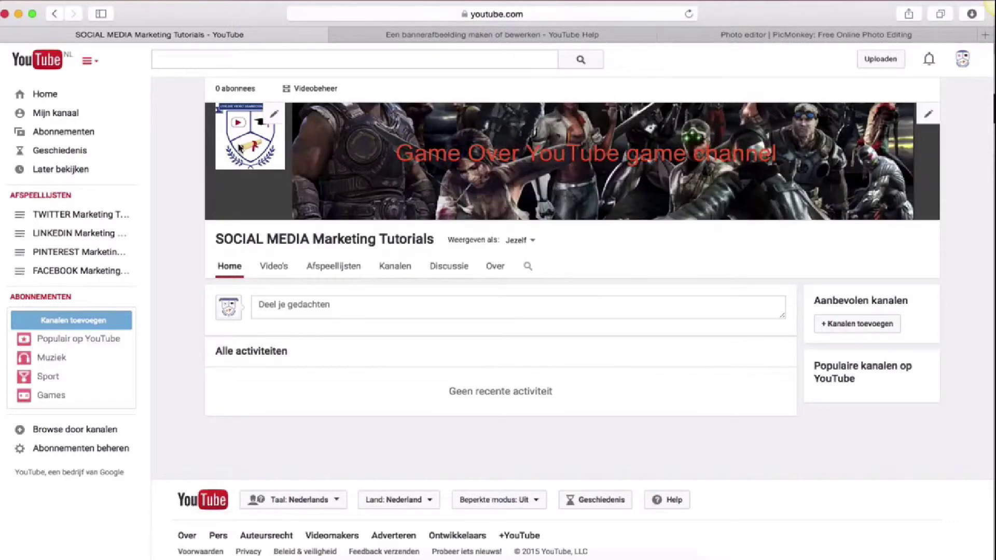
Upload Games foto.png on Google+ as the new channel icon.
click(274, 112)
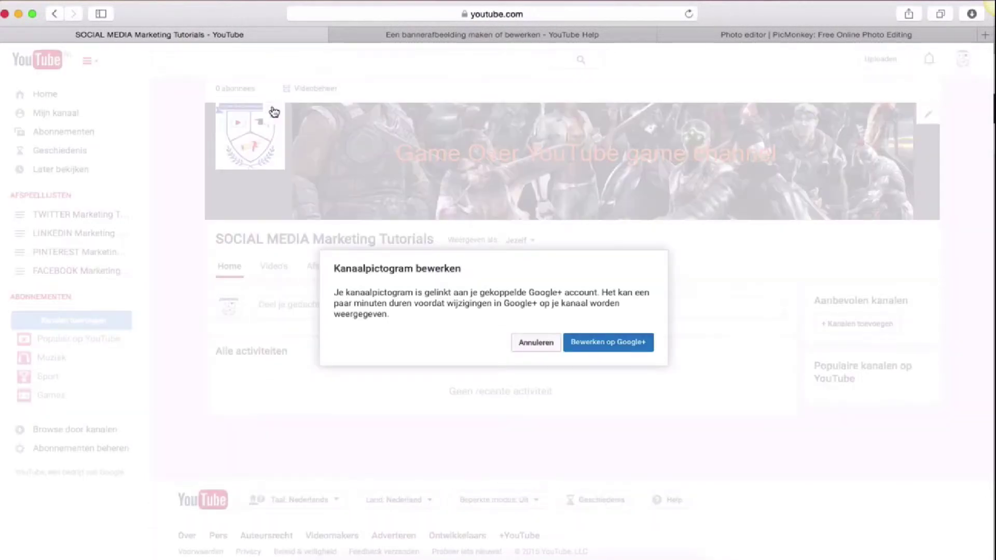
click(570, 347)
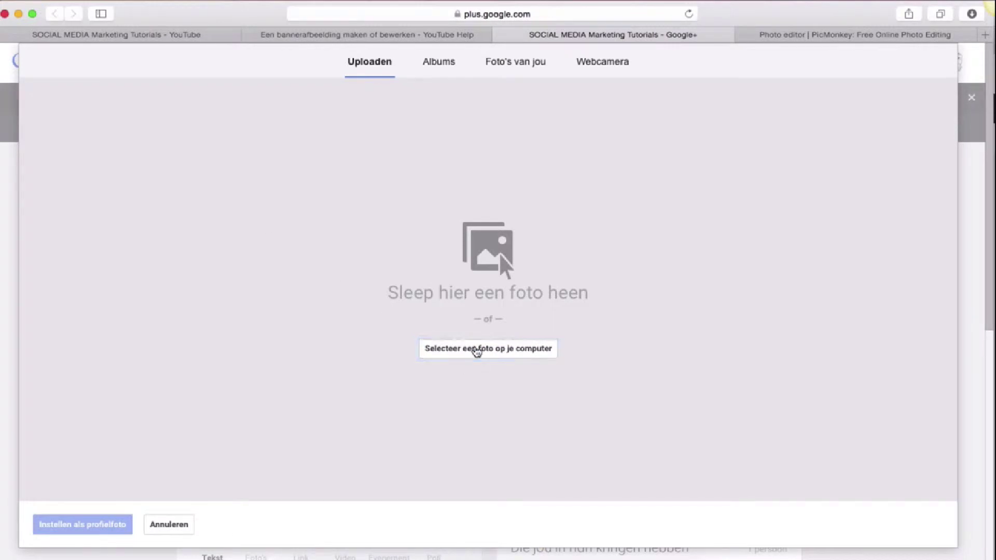
click(476, 350)
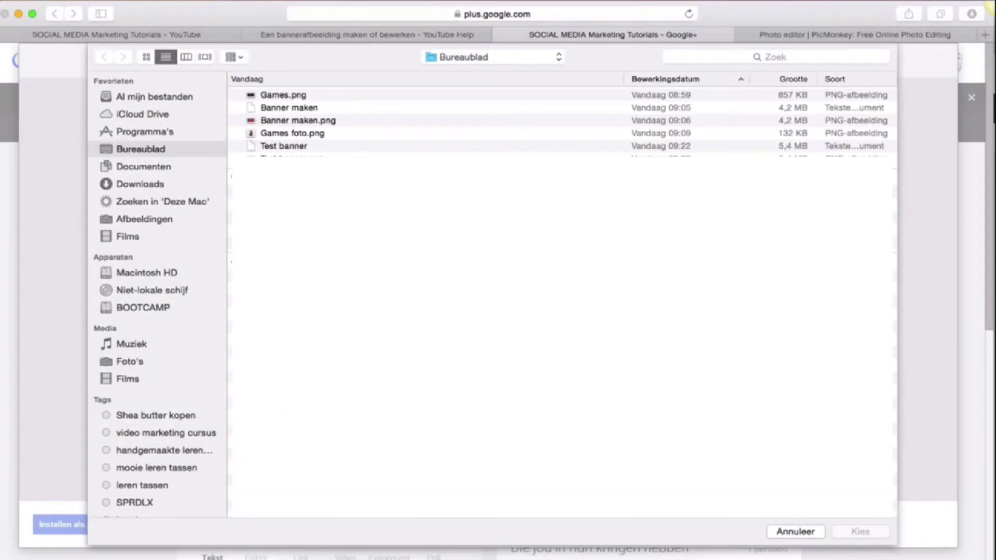
double_click(287, 134)
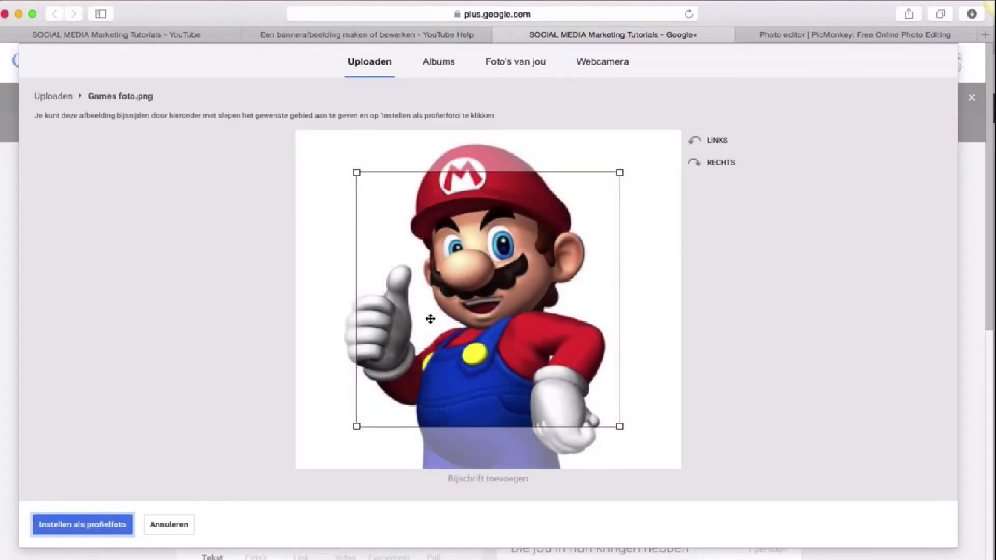
Shift the crop up to include Mario's cap, set it as profile photo, and skip sharing.
drag(430, 319, 426, 239)
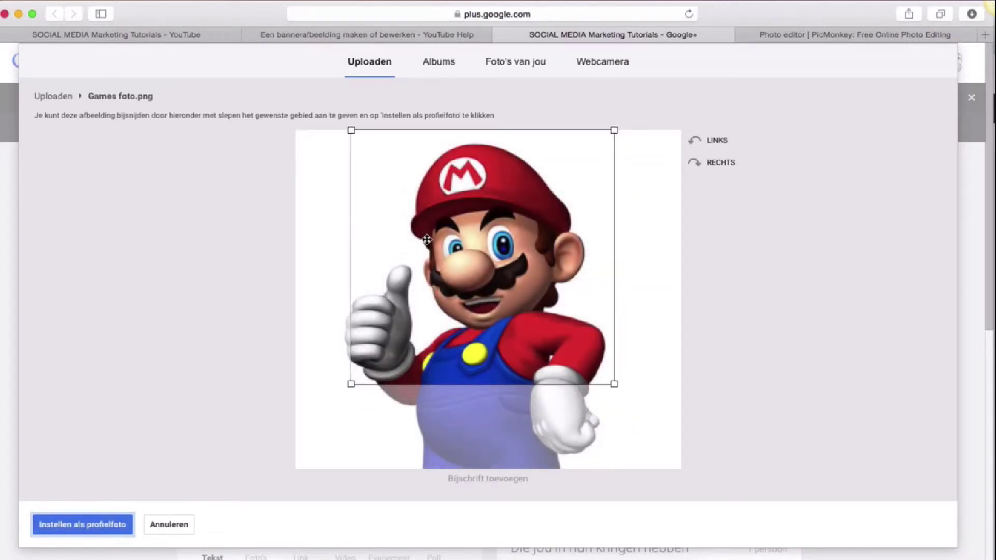
click(70, 526)
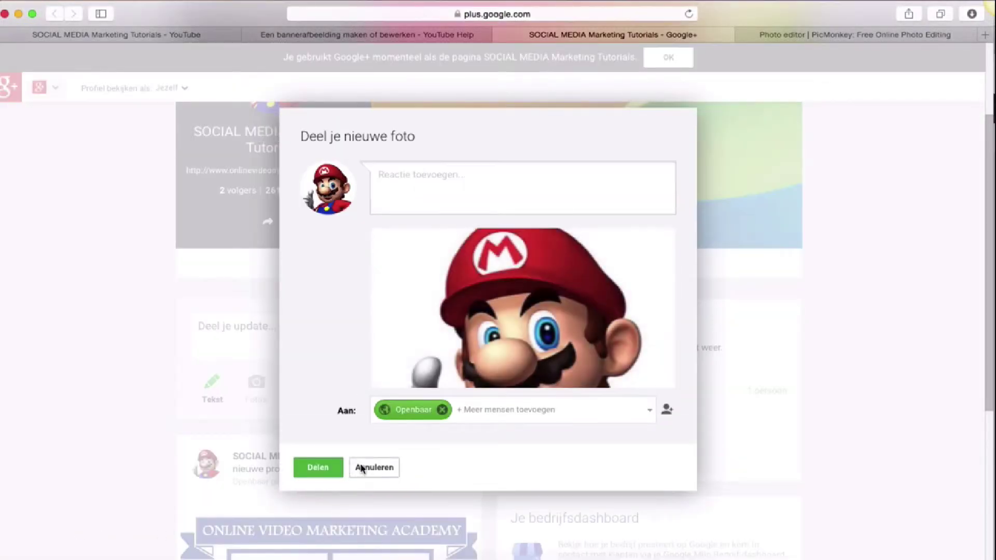
click(361, 469)
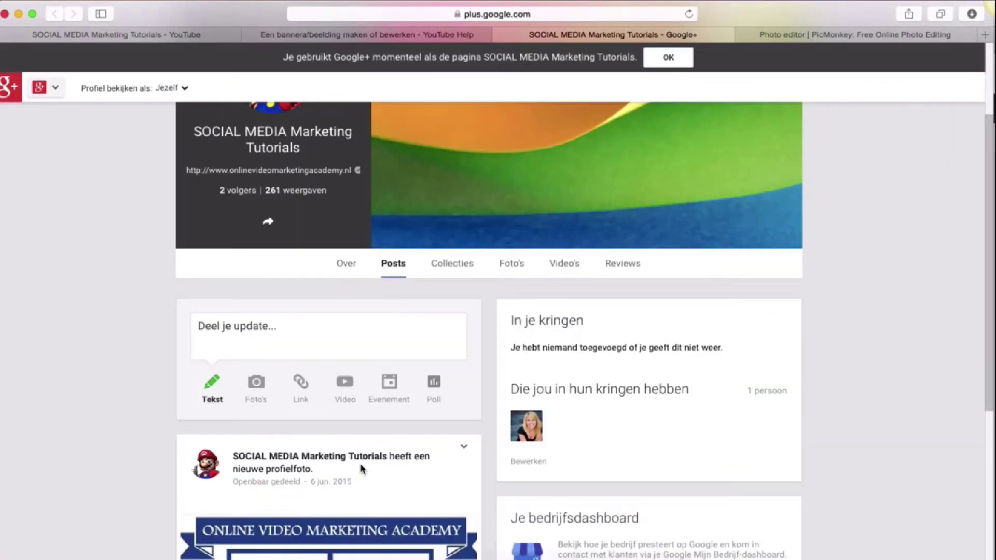
Load youtube.com in the Google+ tab and open the channel via 'Mijn kanaal'.
click(539, 16)
text(youtub)
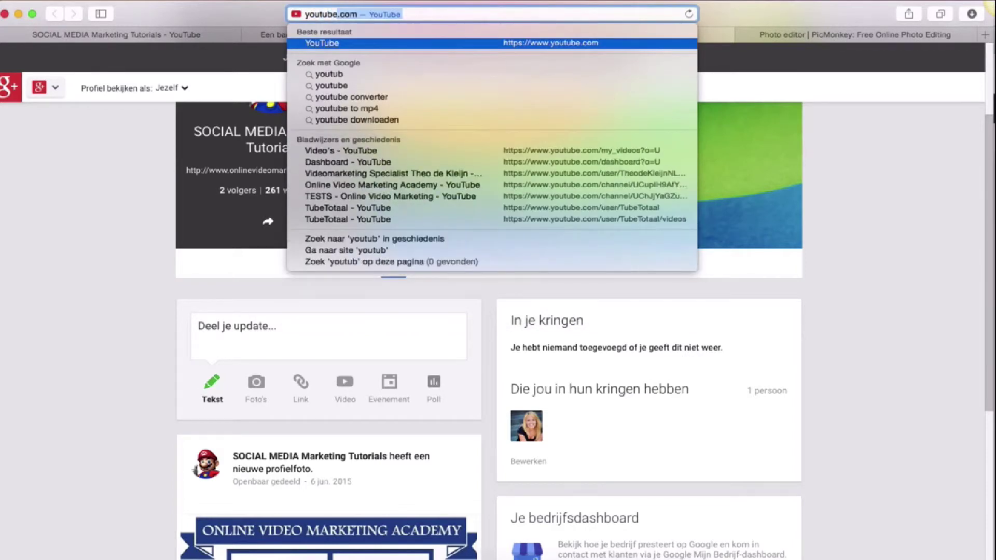
key(Return)
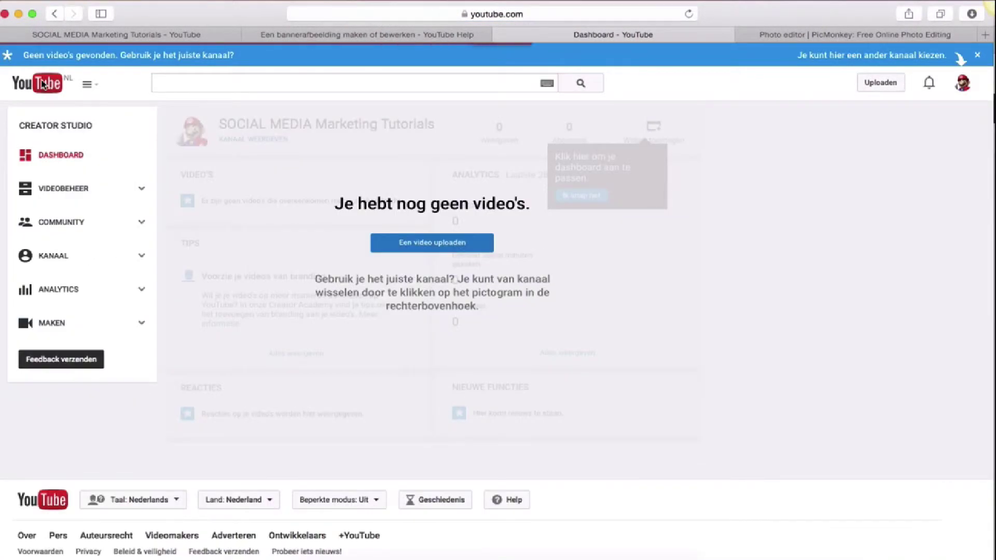
click(43, 85)
click(54, 114)
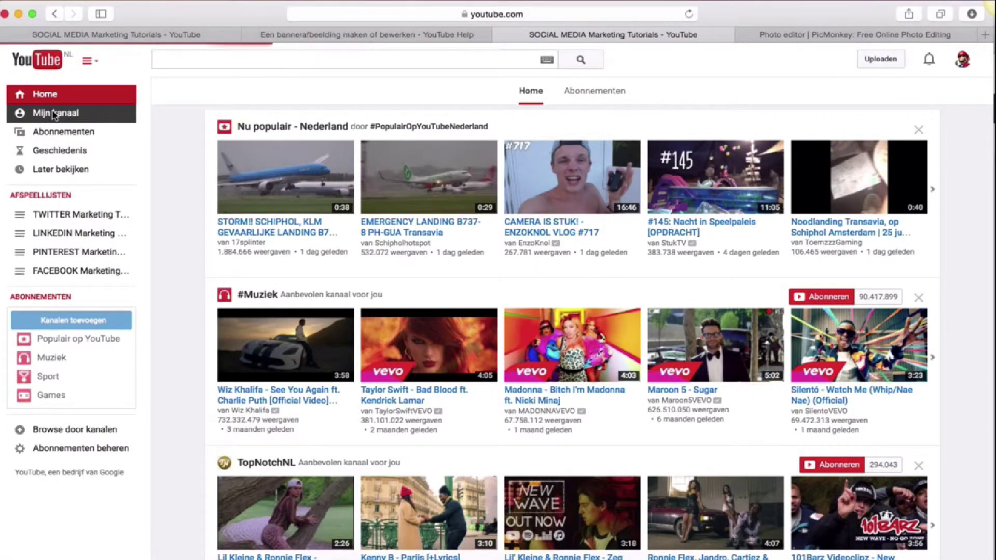